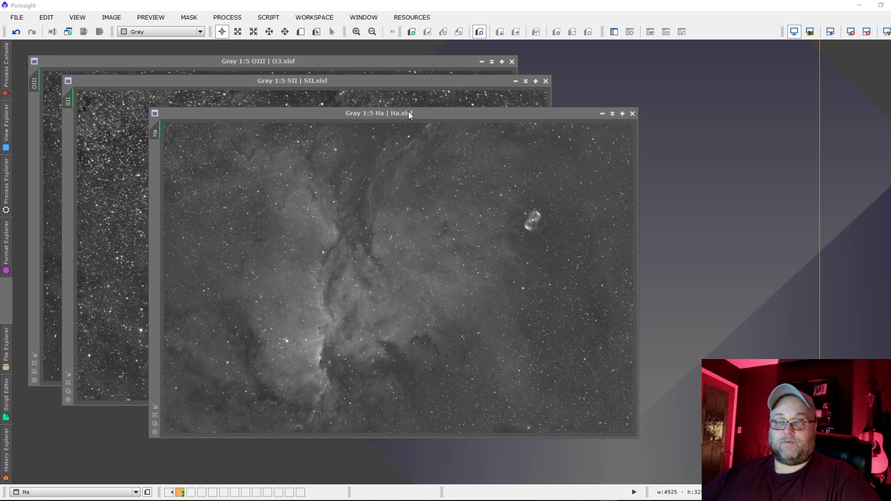
Apply the PixelMath SHO expressions to the Ha view to create Image27, then STF auto-stretch it.
click(410, 115)
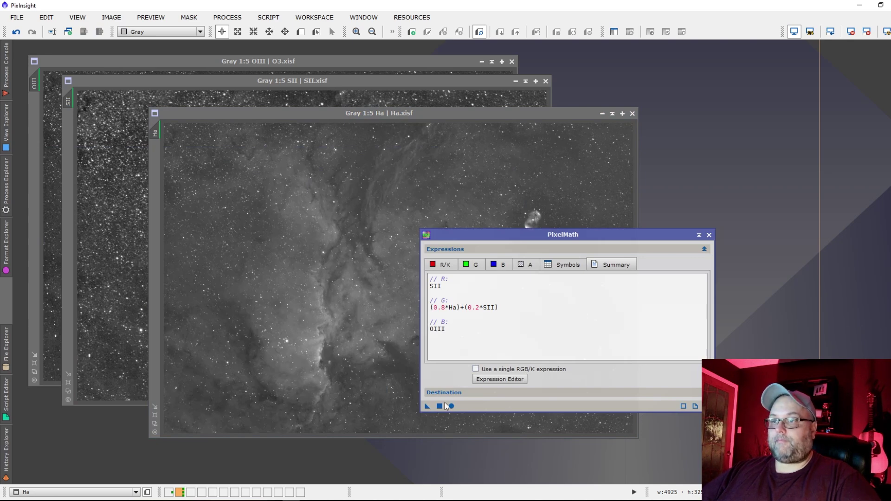
drag(427, 406, 441, 420)
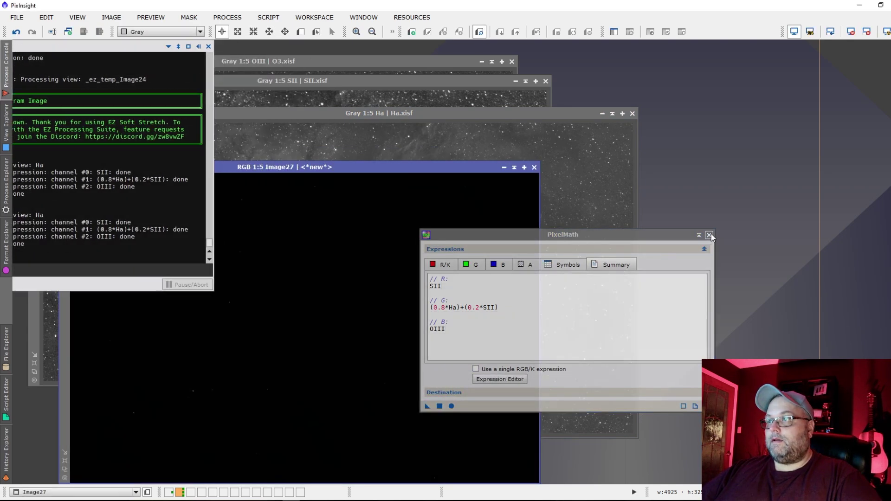
click(710, 235)
drag(398, 168, 559, 154)
click(885, 32)
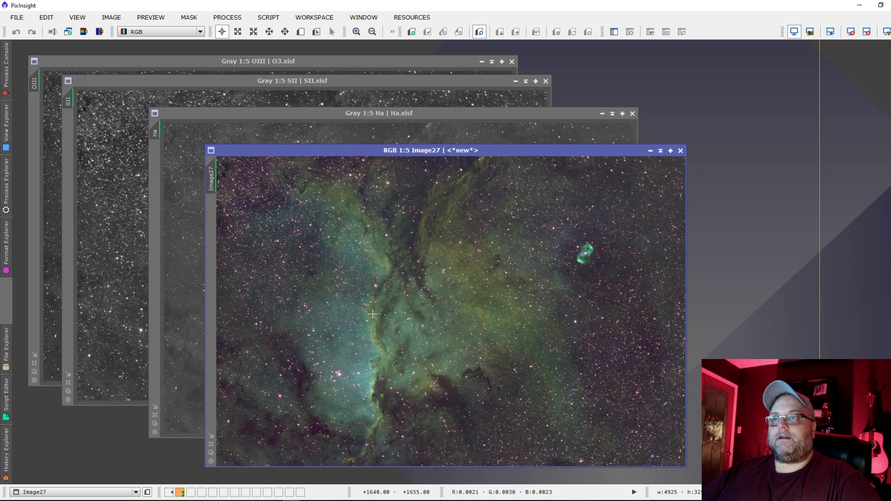
click(258, 19)
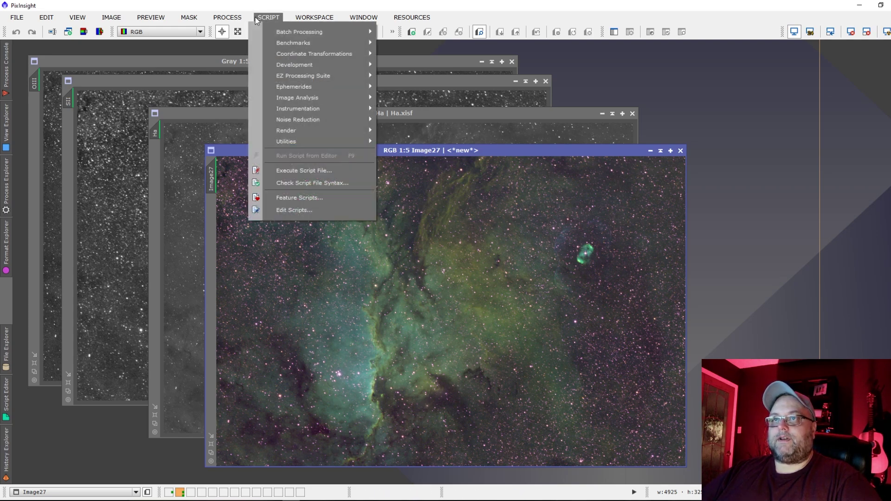
mouse_move(295, 73)
click(420, 126)
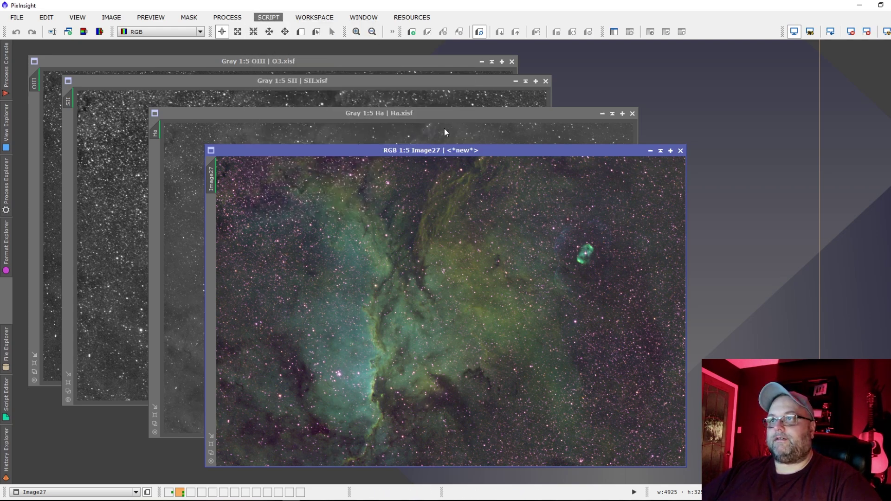
click(471, 277)
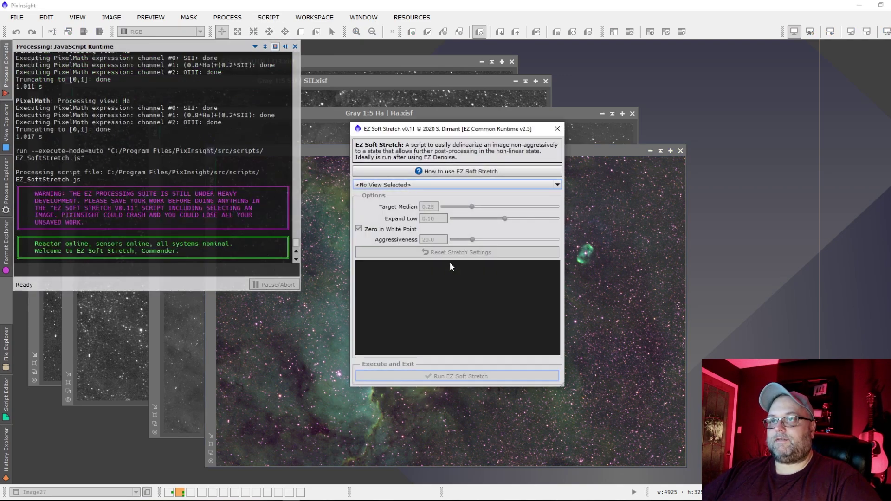
click(414, 183)
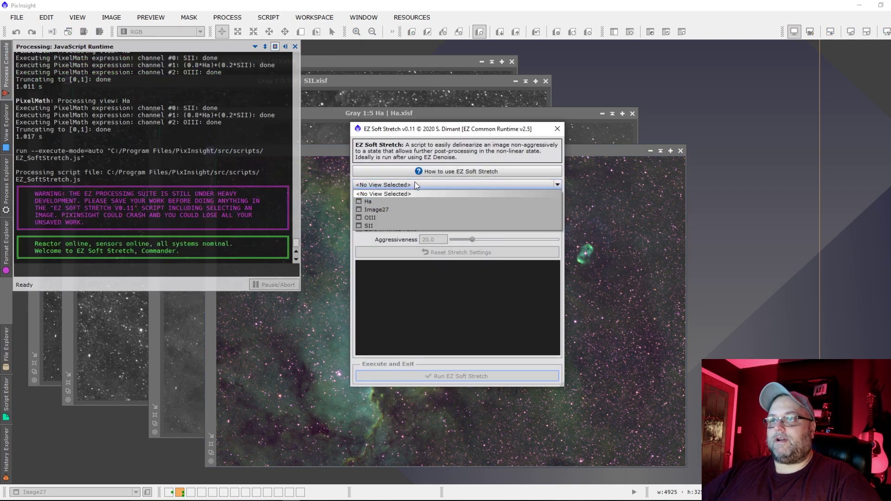
click(389, 210)
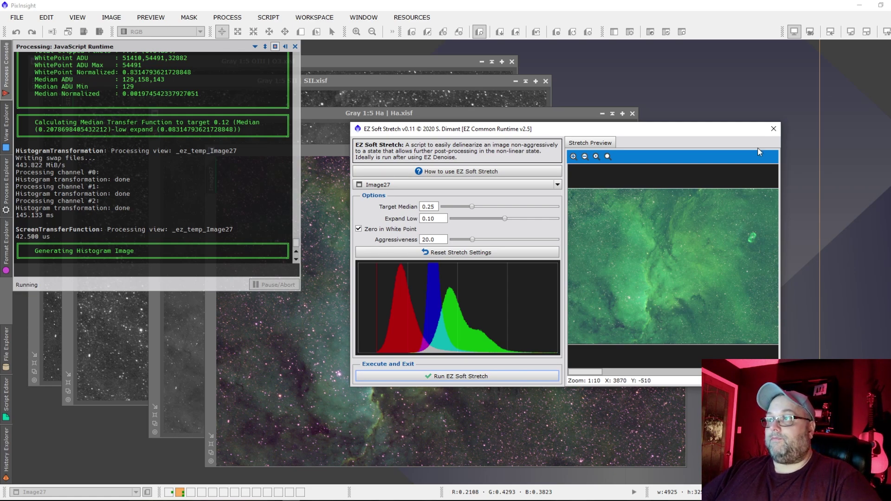
click(773, 130)
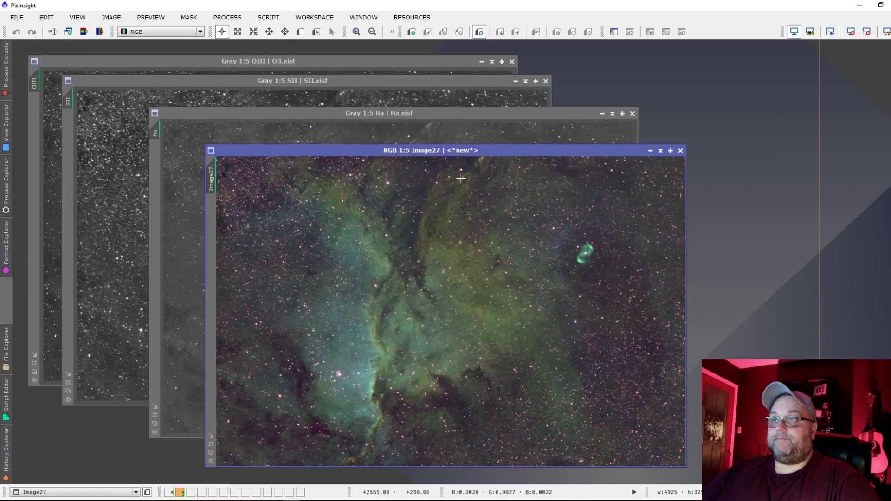
Display the Statistics process readout for Image27, then close the statistics window.
mouse_move(456, 151)
mouse_down()
mouse_move(445, 101)
mouse_move(433, 139)
mouse_move(454, 137)
mouse_up()
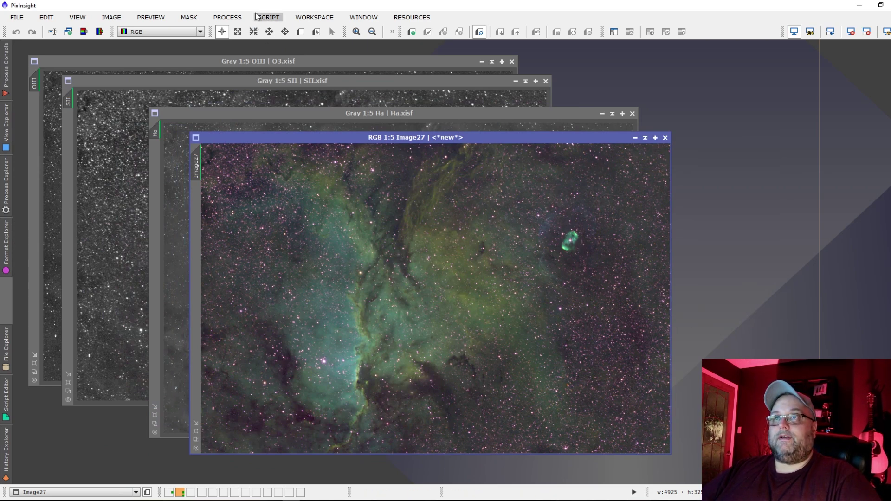
click(237, 19)
mouse_move(295, 21)
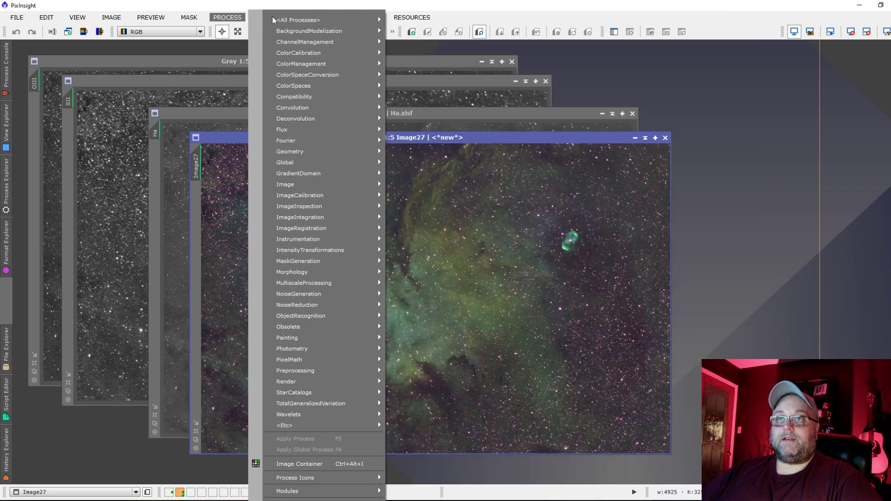
mouse_move(302, 20)
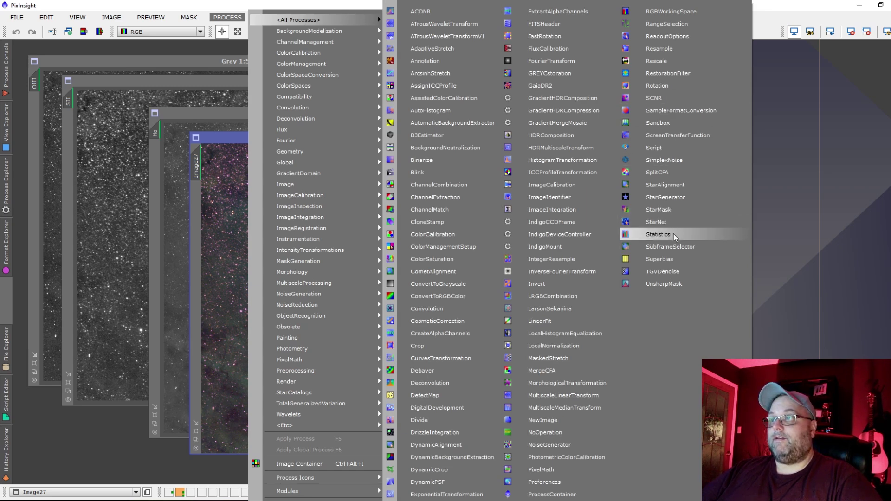
click(658, 234)
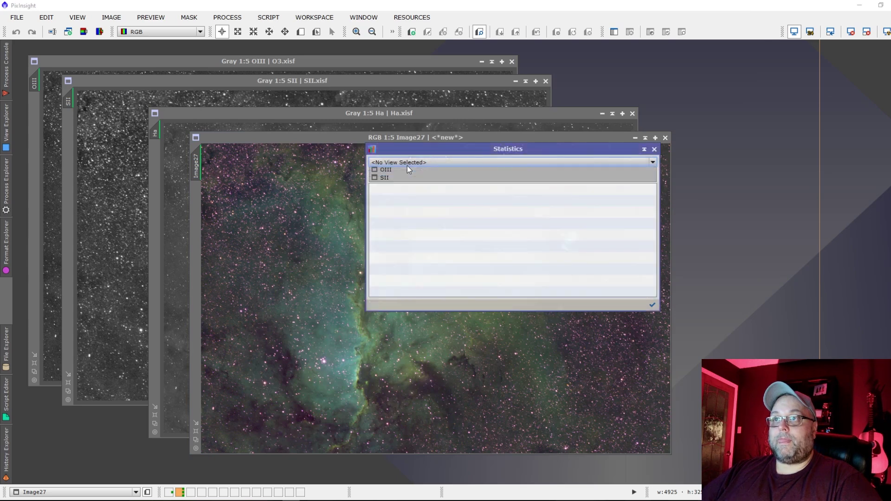
click(407, 163)
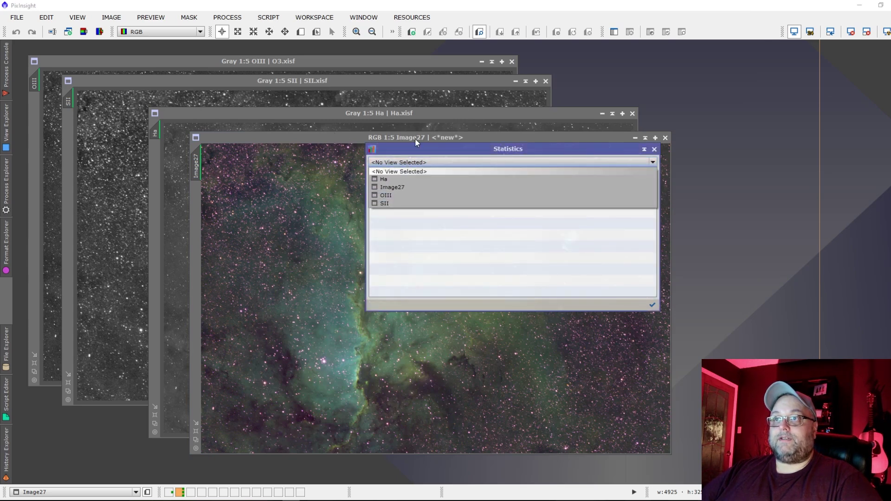
click(405, 187)
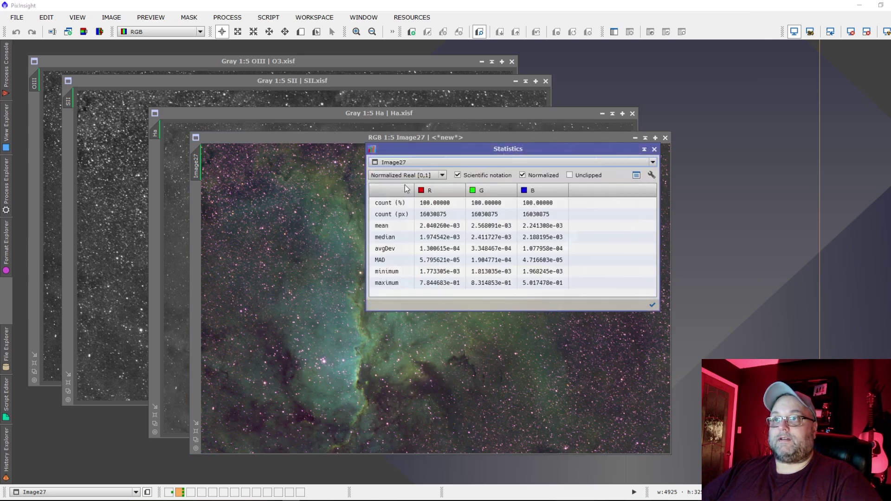
click(655, 150)
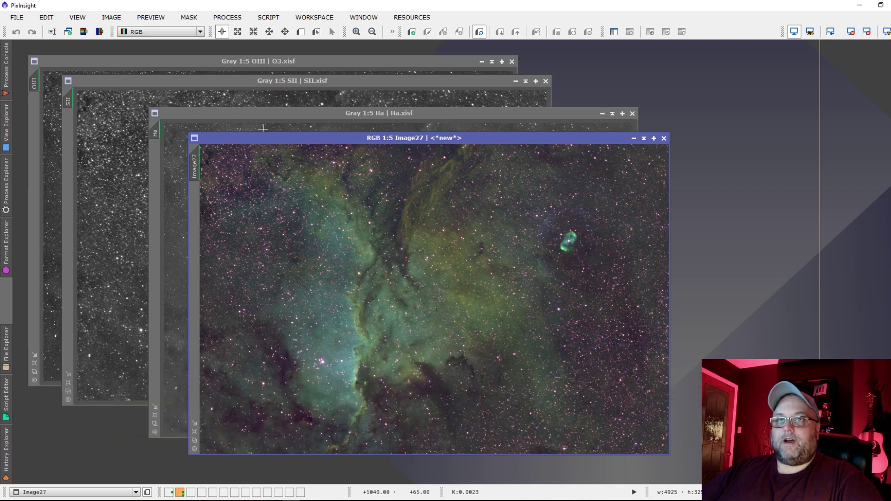
Split Image27 into Image27_R, Image27_G and Image27_B grayscale channel images.
click(101, 35)
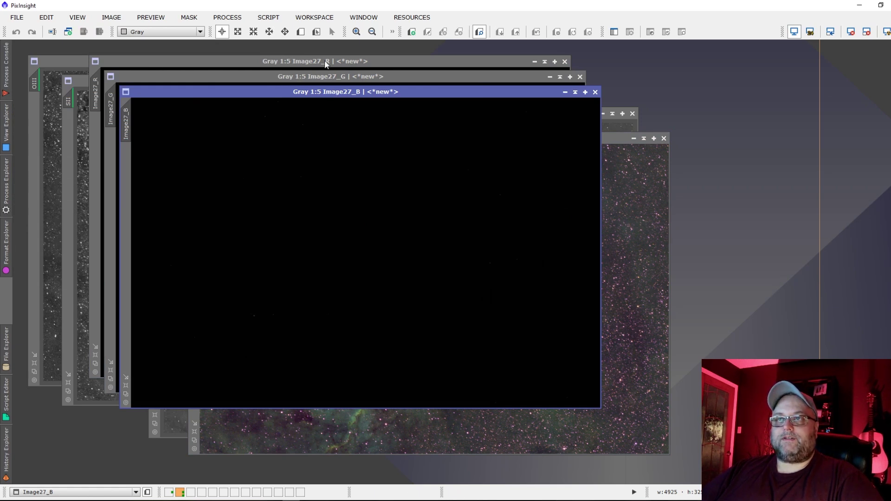
click(230, 18)
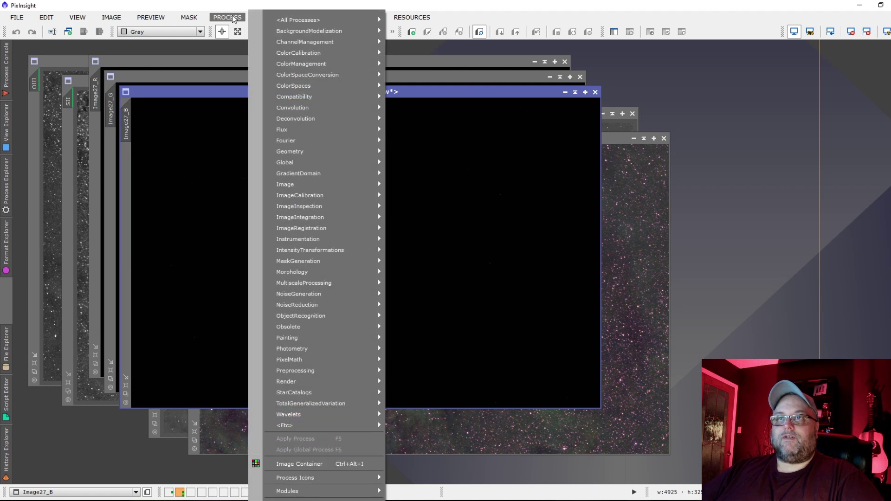
Apply LinearFit with Image27_R as reference to Image27_B and Image27_G, then close LinearFit.
mouse_move(334, 19)
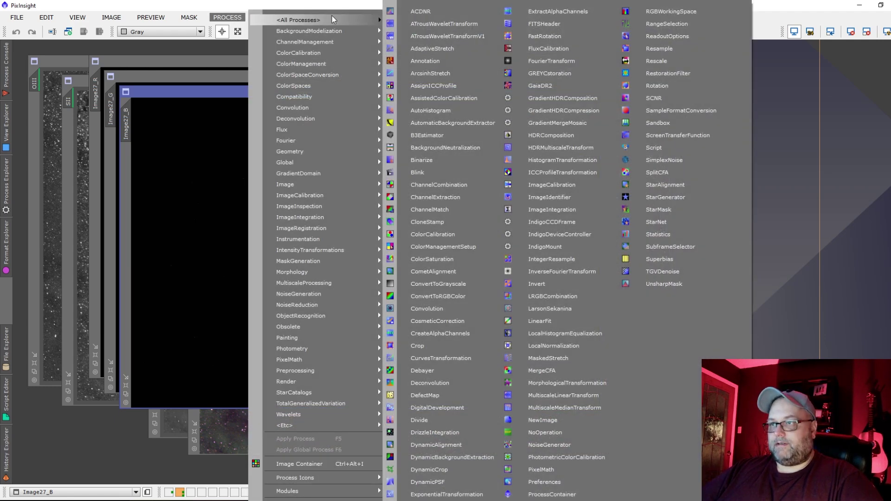
click(539, 321)
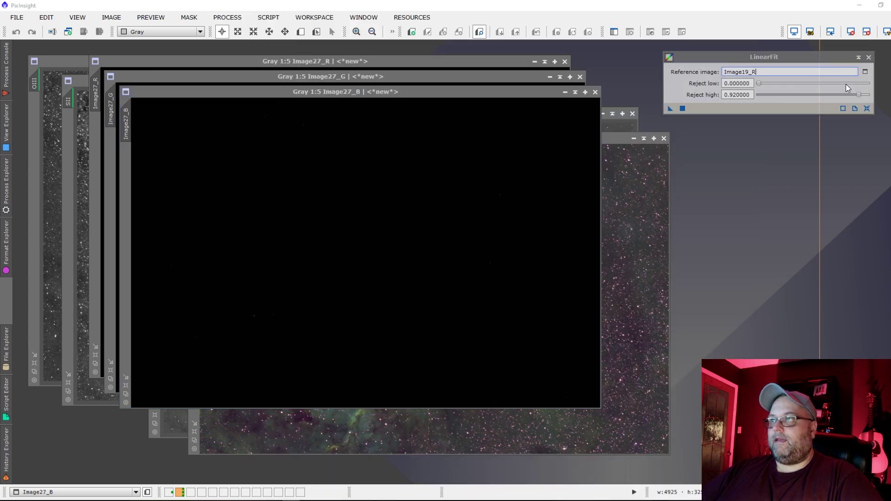
click(865, 71)
click(475, 238)
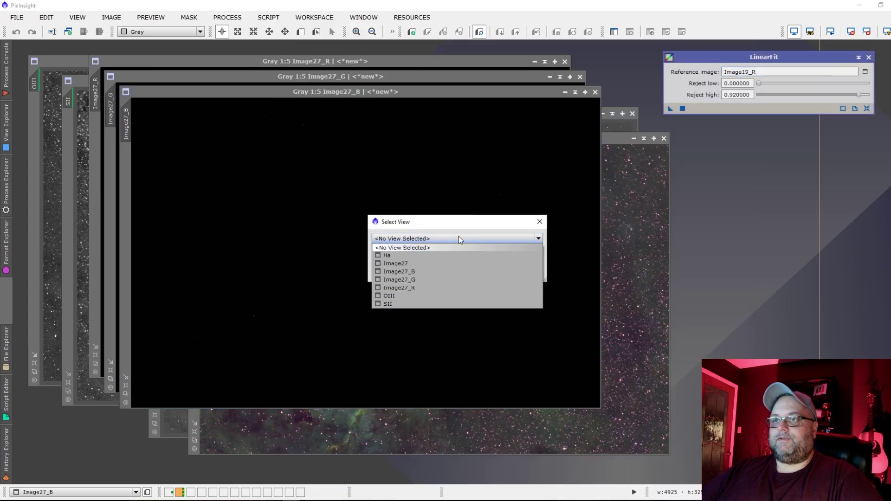
click(400, 288)
click(477, 273)
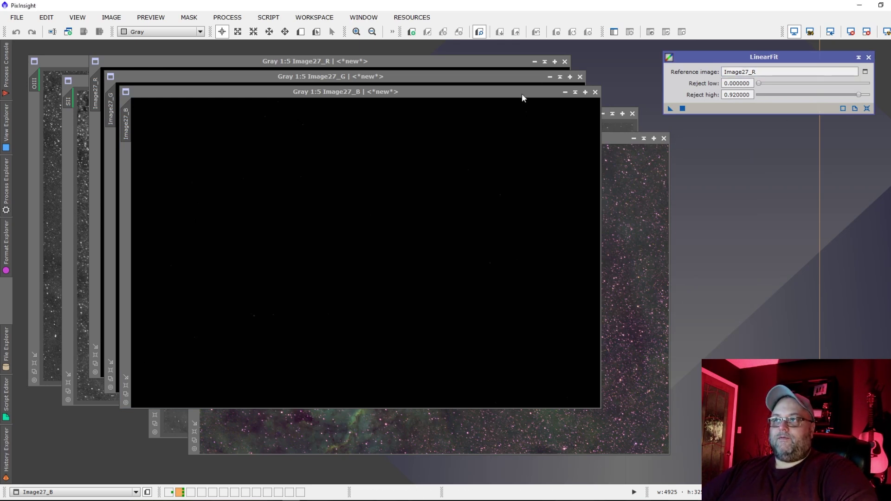
drag(521, 93, 570, 127)
drag(670, 108, 424, 234)
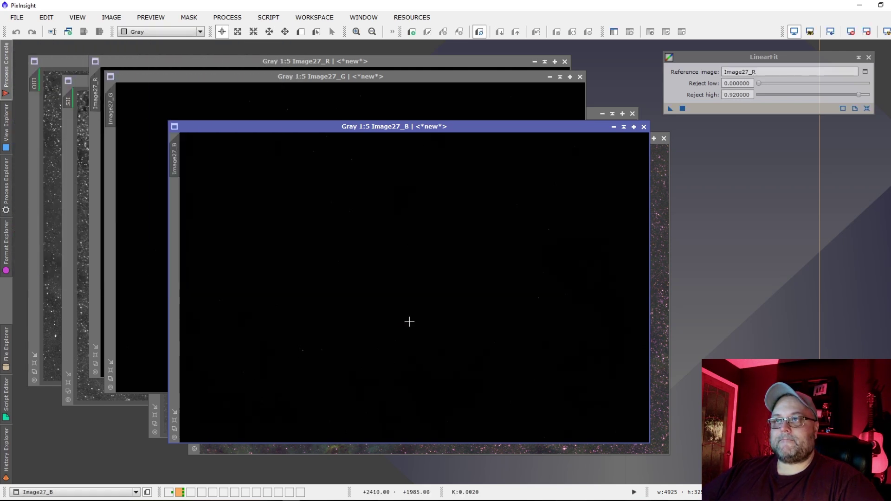
drag(669, 110, 483, 100)
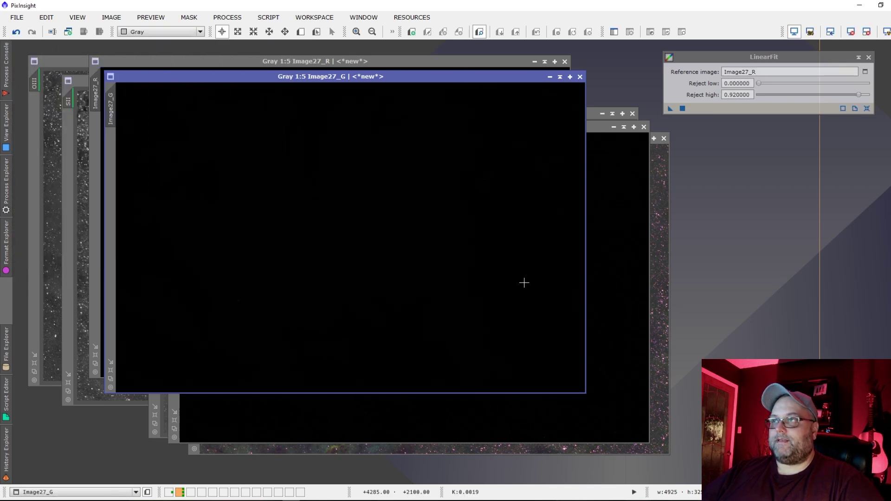
click(869, 57)
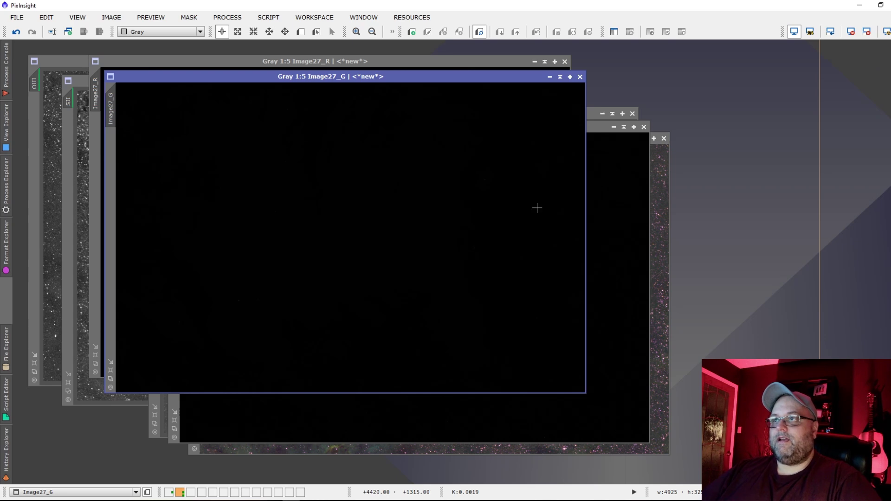
drag(592, 124, 559, 96)
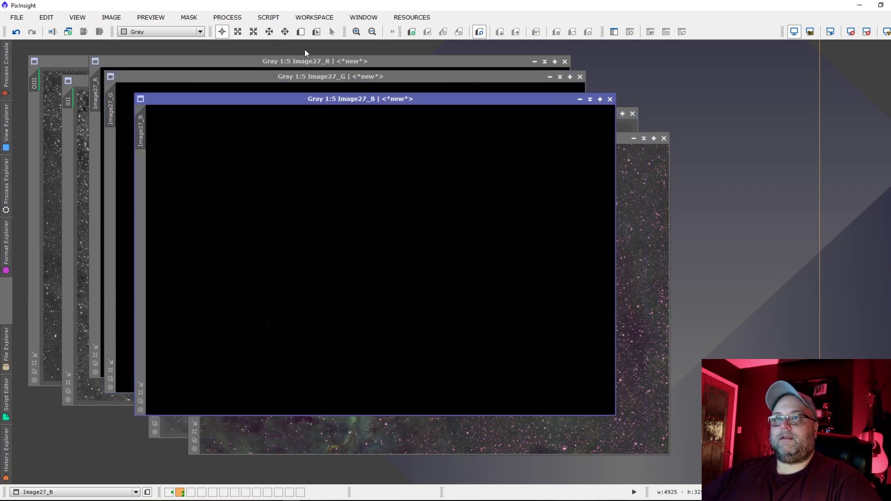
Assign Image27_R, Image27_G and Image27_B as R, G, B sources in ChannelCombination to produce Image32.
click(228, 17)
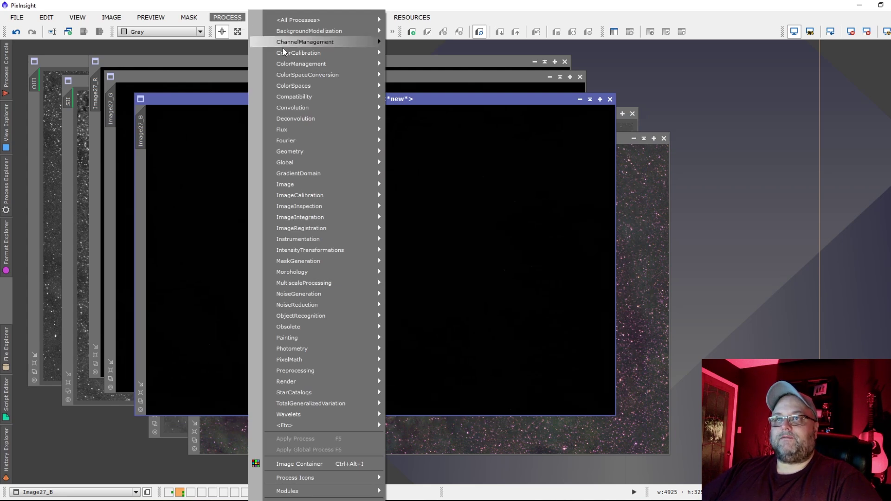
mouse_move(288, 85)
click(438, 87)
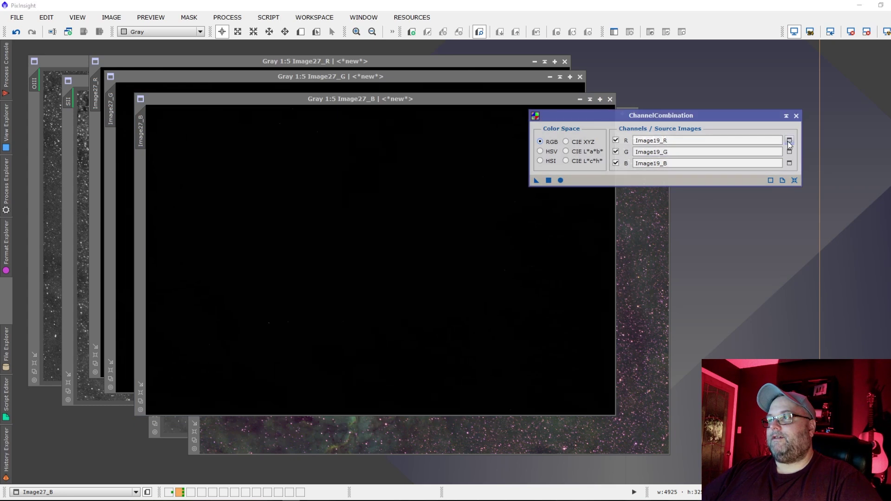
click(789, 140)
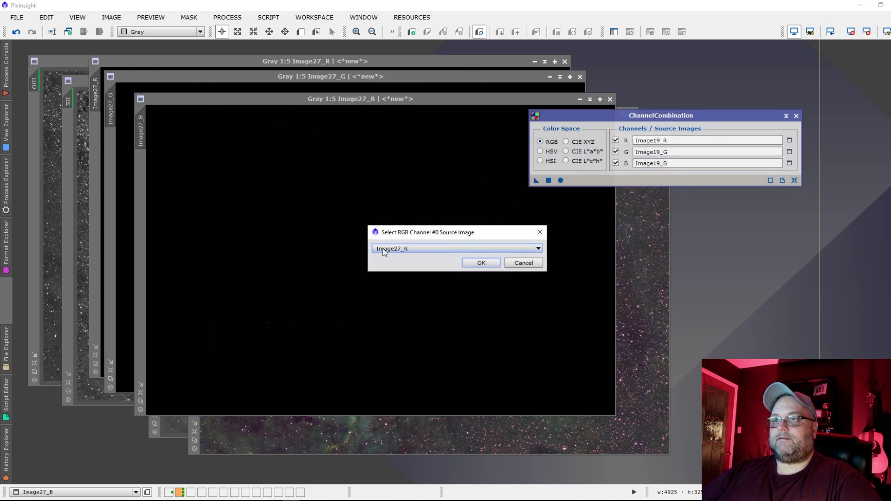
click(481, 263)
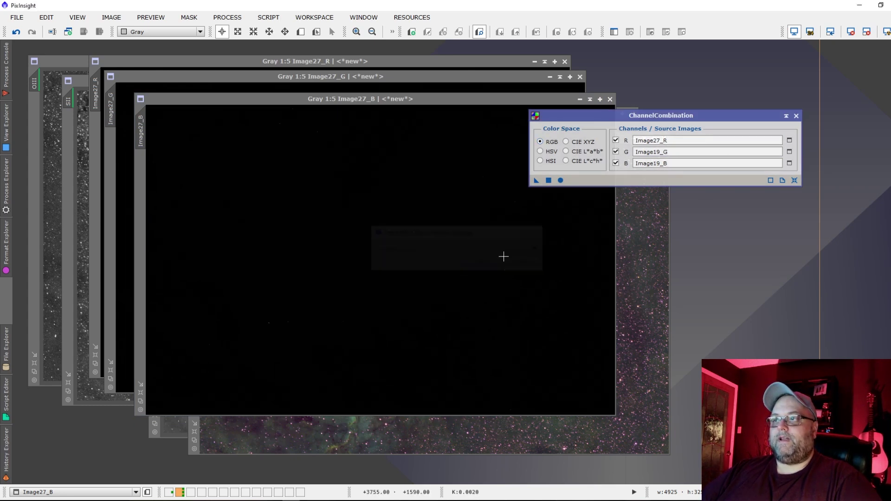
click(790, 151)
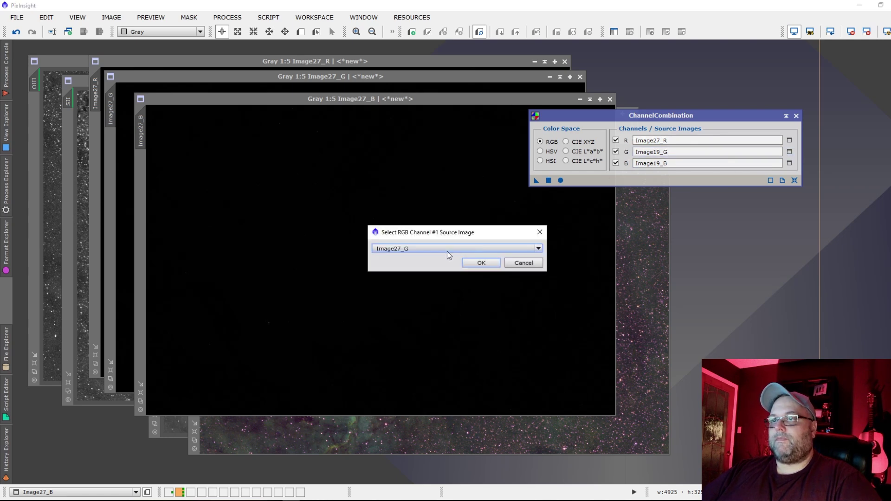
click(469, 259)
click(789, 163)
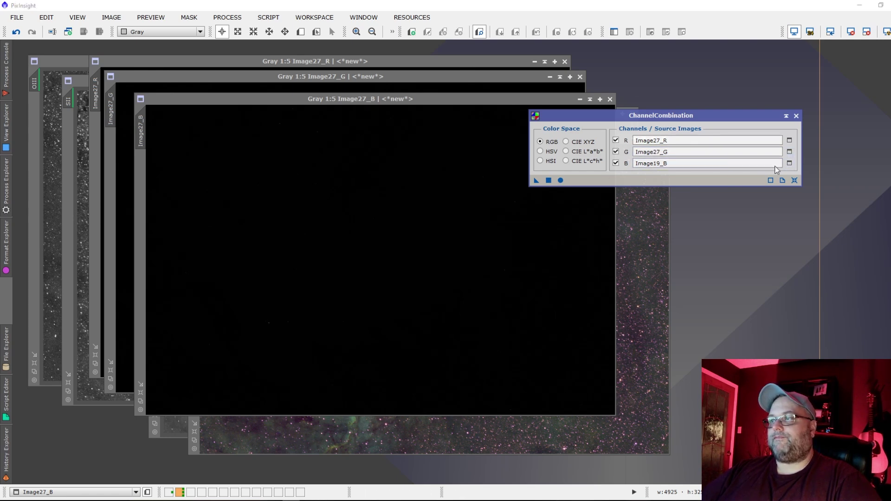
click(481, 262)
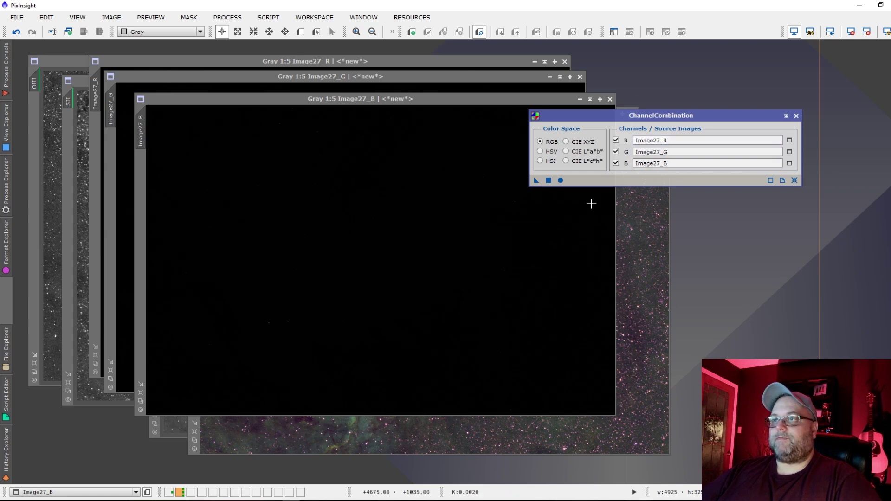
drag(560, 180, 560, 181)
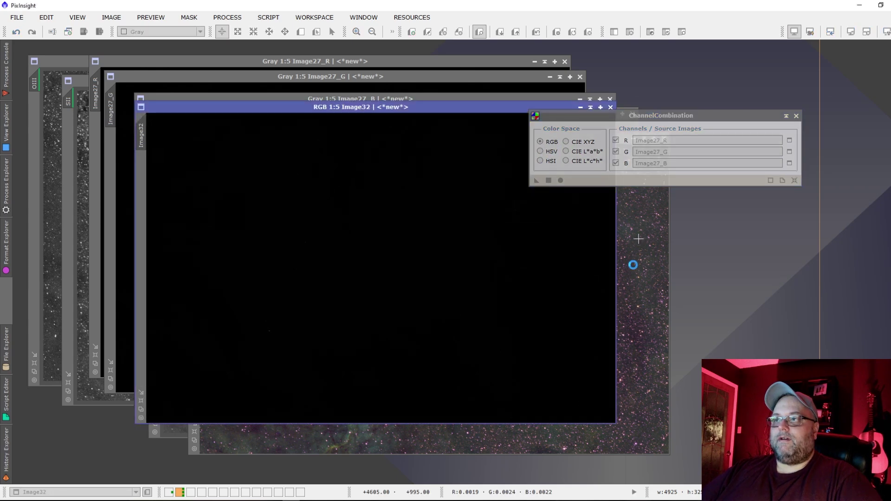
click(795, 116)
Auto-stretch Image32 with STF to reveal the colour nebula.
drag(390, 108, 451, 133)
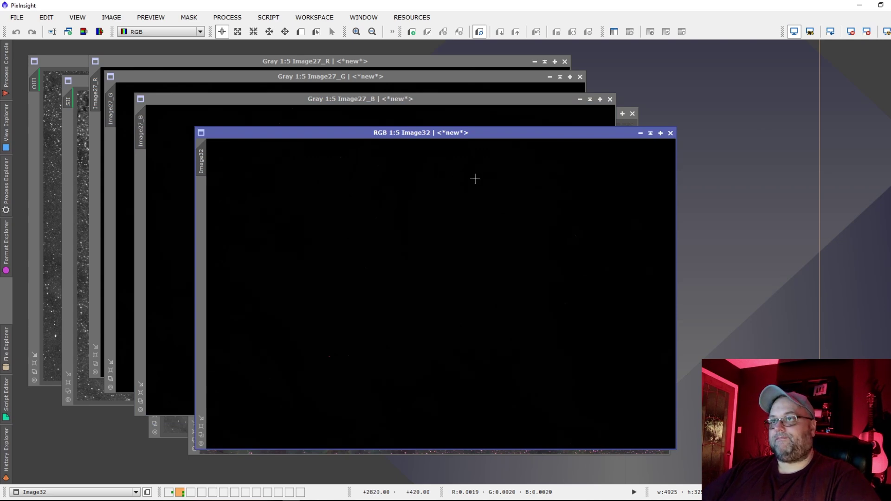
click(885, 32)
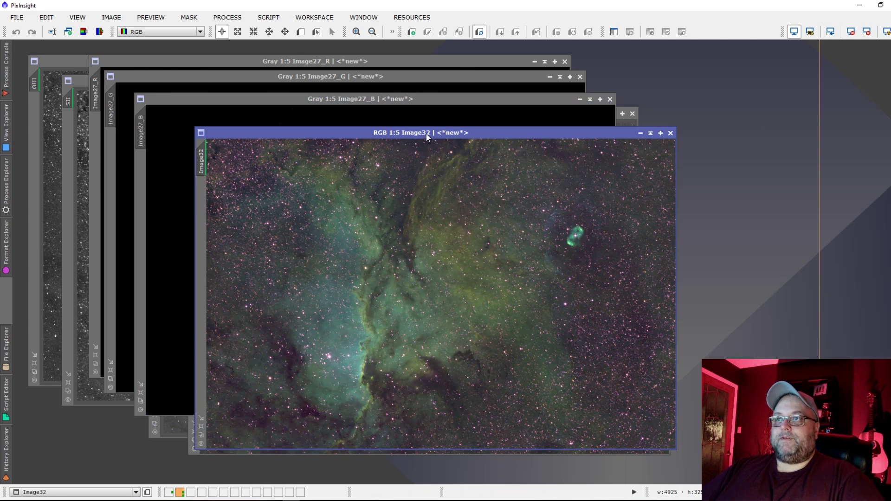
drag(427, 138, 449, 135)
Close Image27_B, Image27_G and Image27_R, discarding them without saving.
click(610, 99)
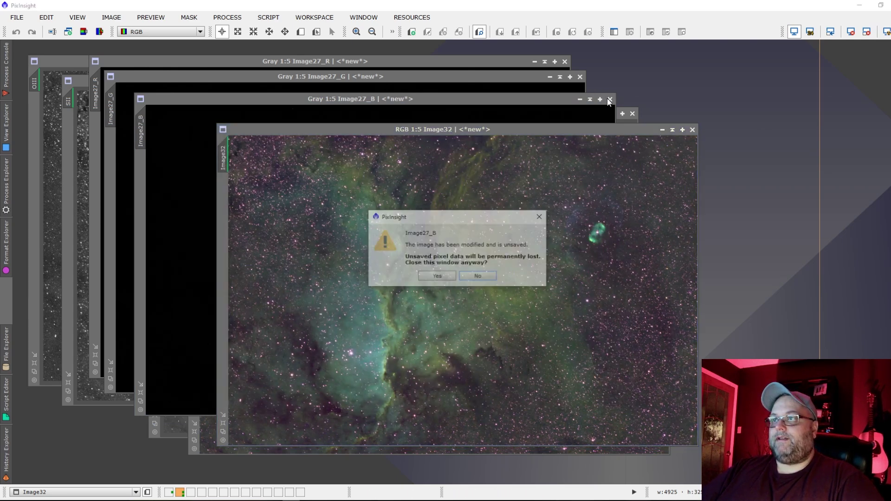
click(436, 277)
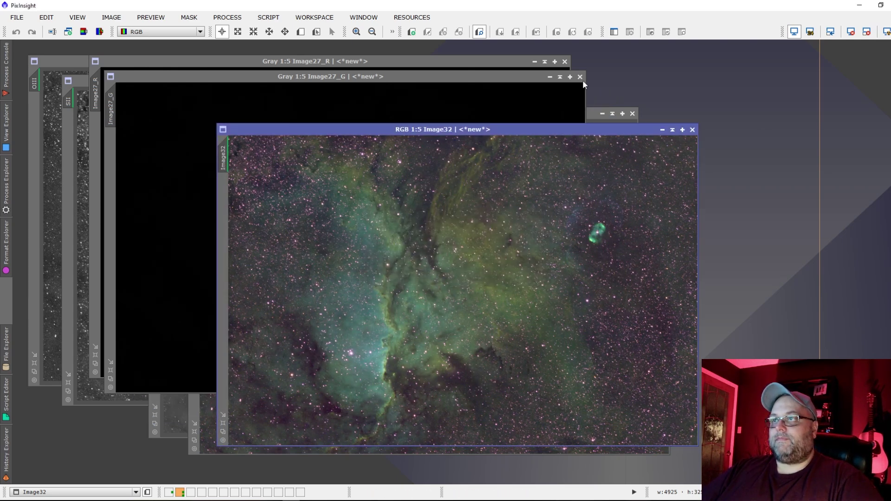
click(581, 76)
click(436, 276)
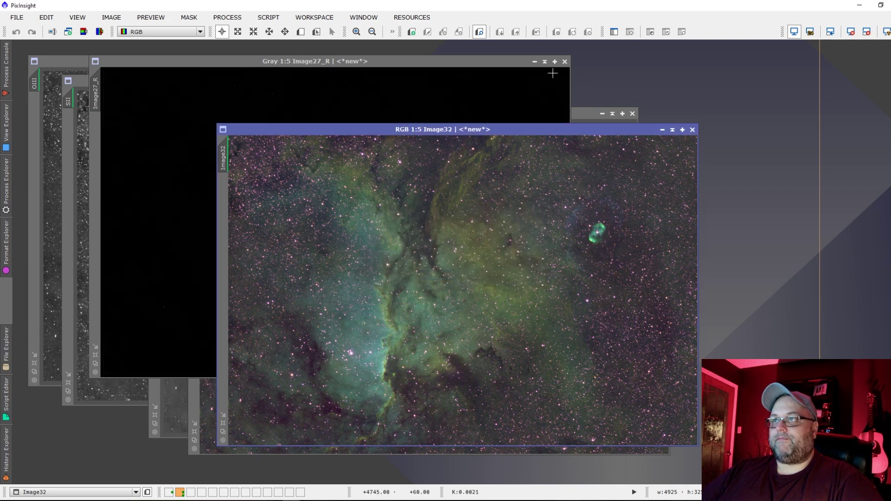
click(566, 61)
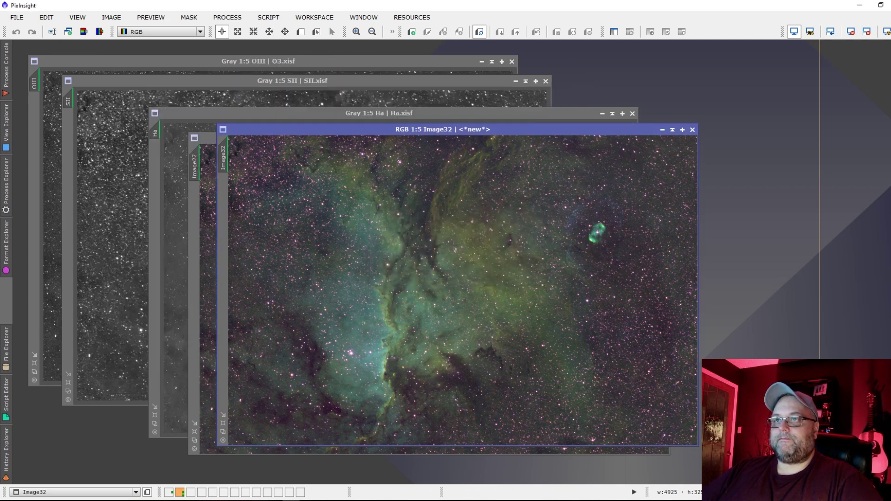
Iconize the Ha, SII and OIII images and stack their icons at the top-left.
click(518, 113)
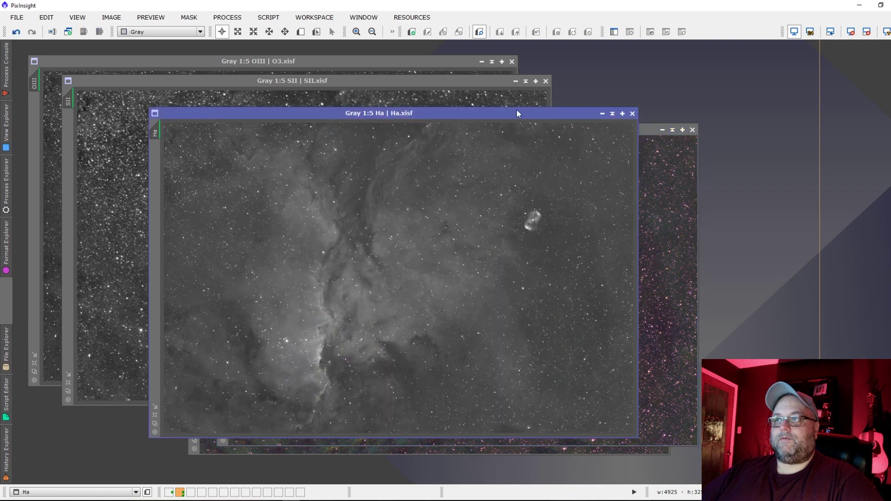
click(602, 114)
click(516, 82)
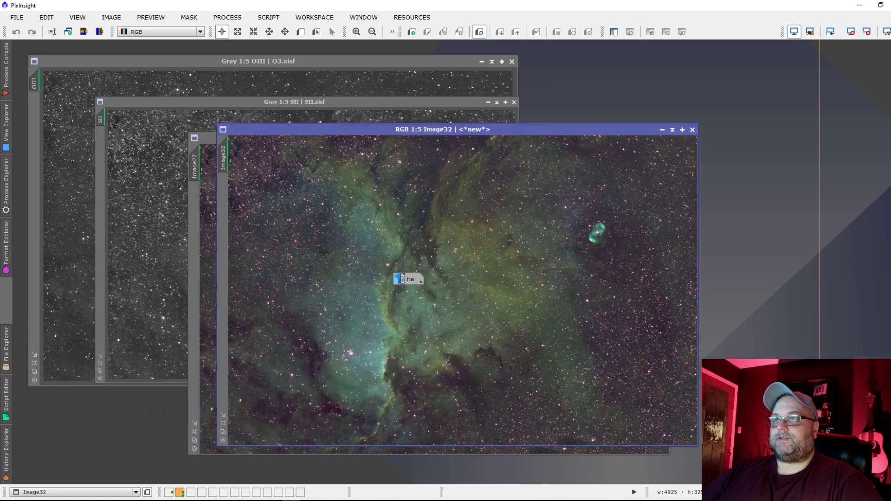
click(474, 61)
click(482, 61)
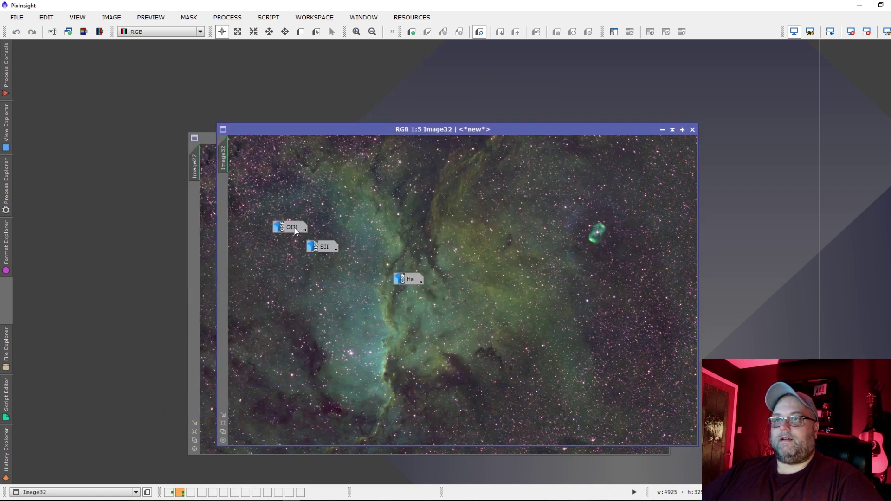
drag(293, 227, 44, 59)
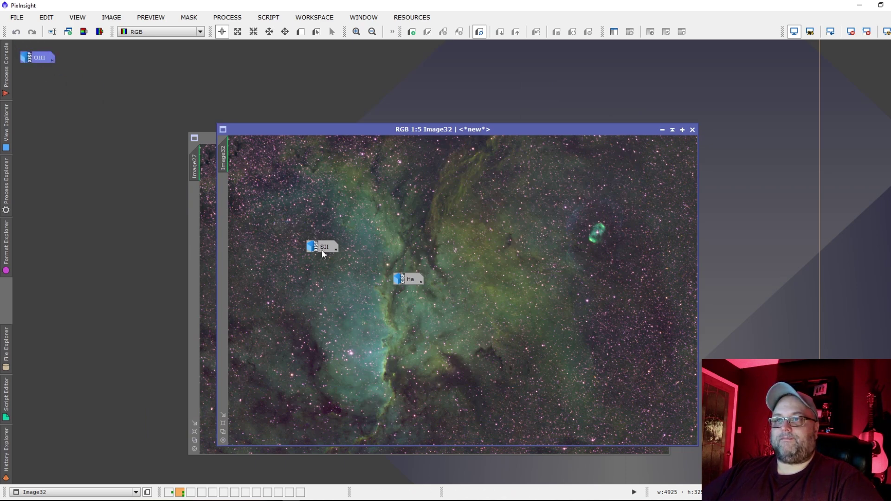
drag(317, 247, 105, 151)
drag(38, 85, 35, 78)
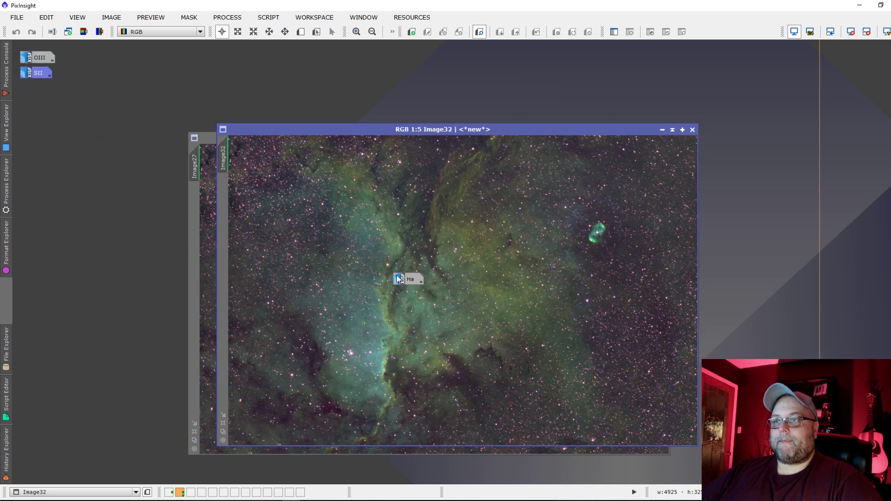
drag(412, 281, 39, 89)
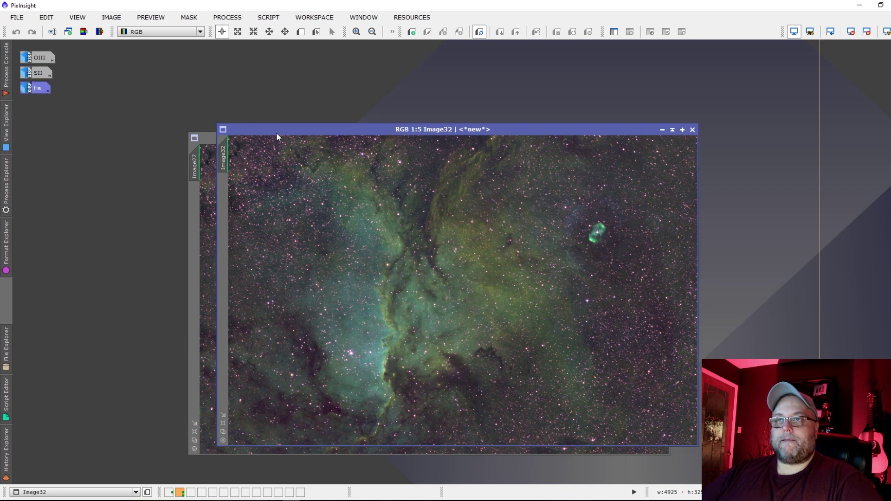
Place Image32 on the right and Image27 on the left, side by side.
drag(279, 129, 462, 122)
drag(373, 136, 203, 120)
click(595, 125)
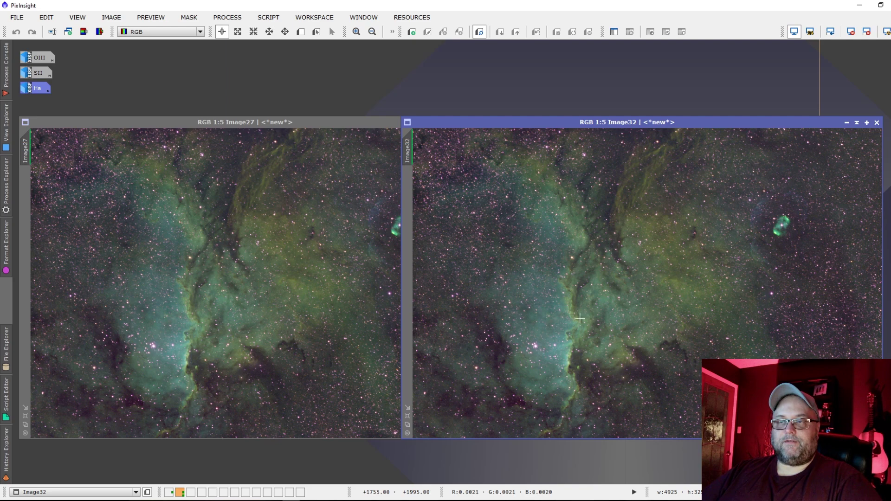
Bring Image27 in front, overlapping Image32 for comparison.
drag(312, 124, 322, 125)
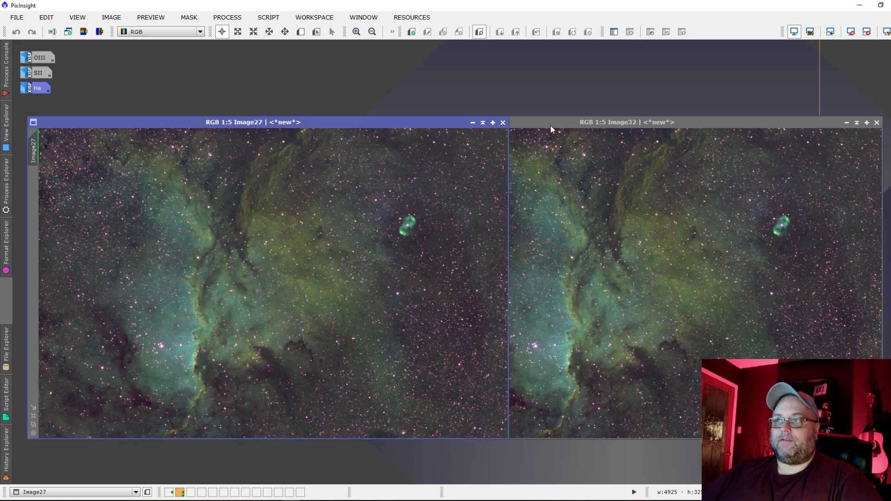
click(261, 18)
Preview an EZ Soft Stretch on Image27, close it unapplied, and bring Image32 forward.
mouse_move(294, 75)
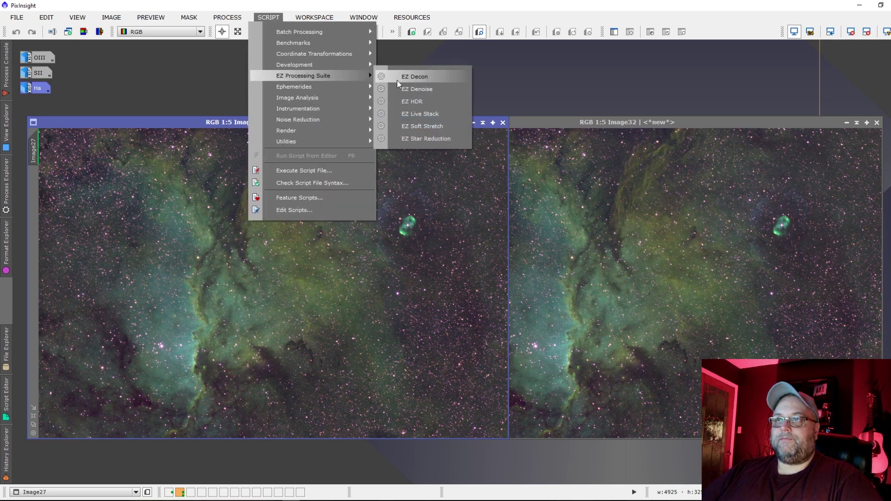
click(433, 126)
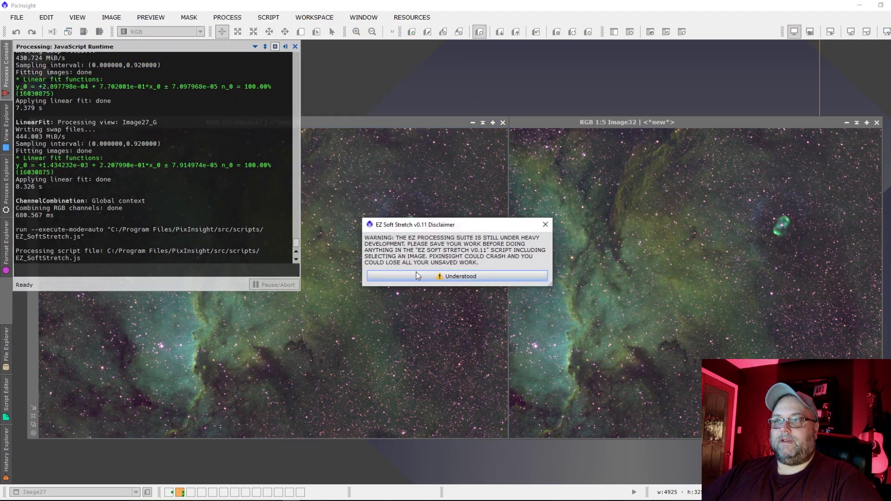
click(416, 276)
click(425, 186)
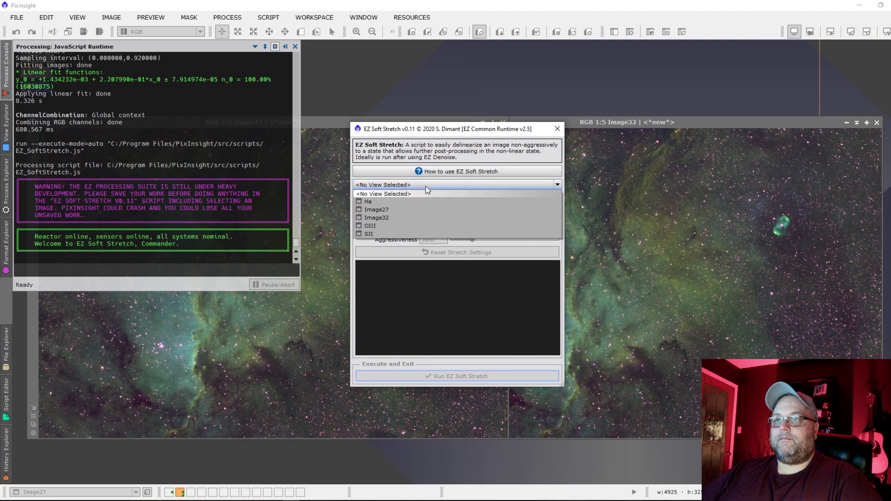
click(413, 209)
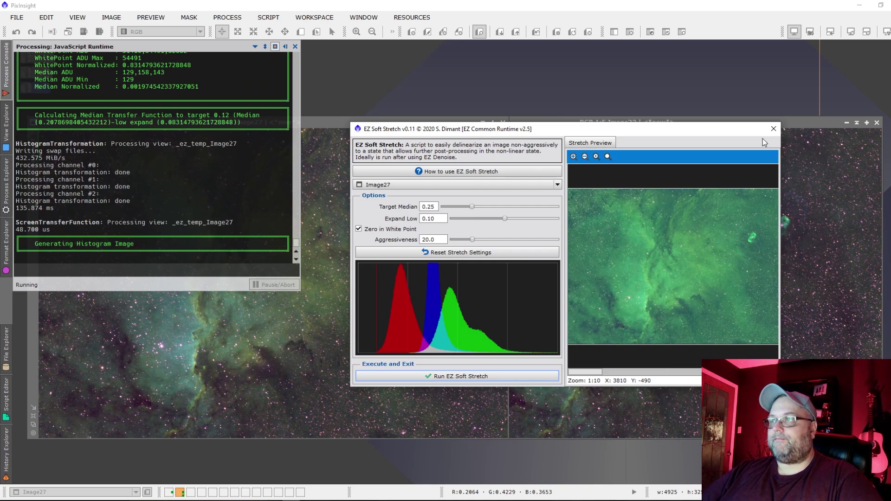
click(772, 131)
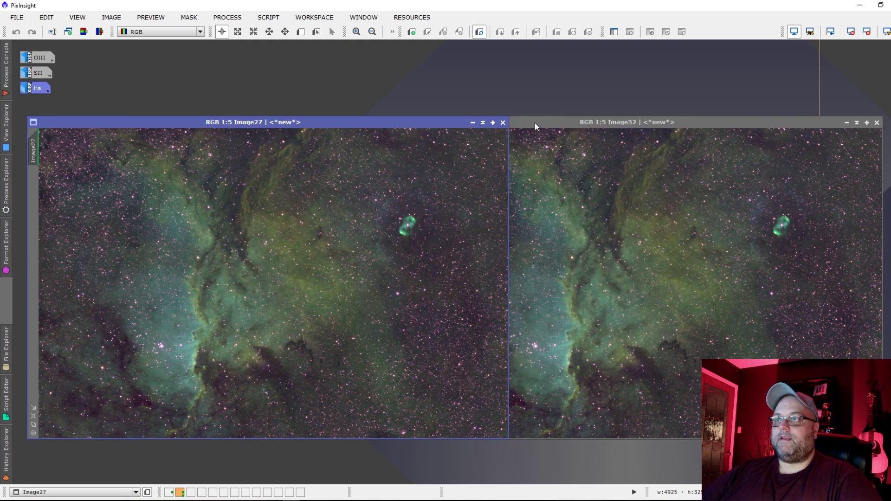
click(535, 122)
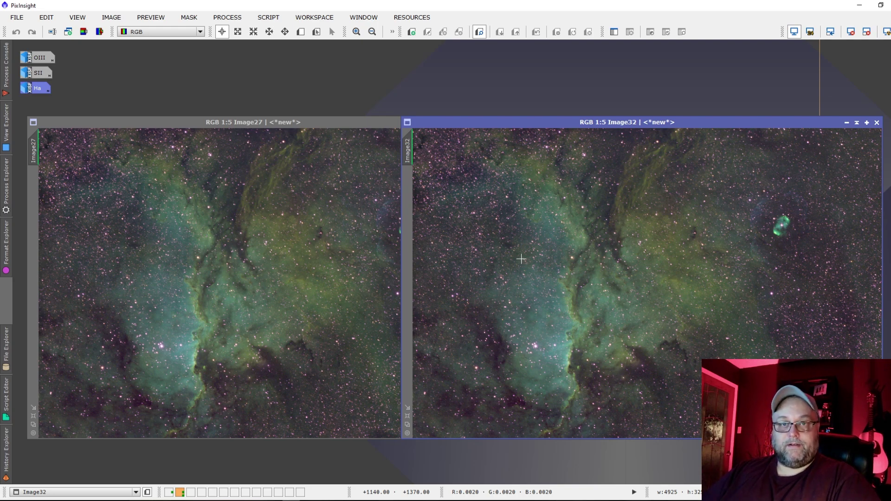
click(225, 17)
click(268, 17)
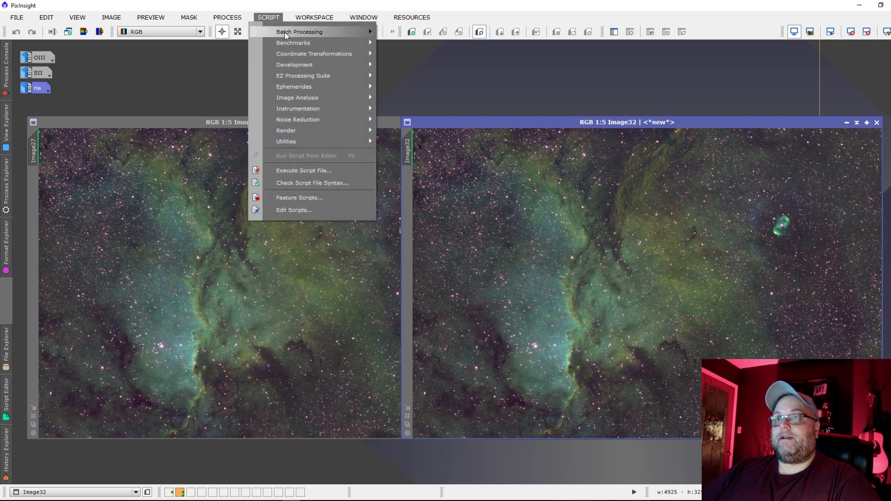
mouse_move(283, 79)
click(441, 124)
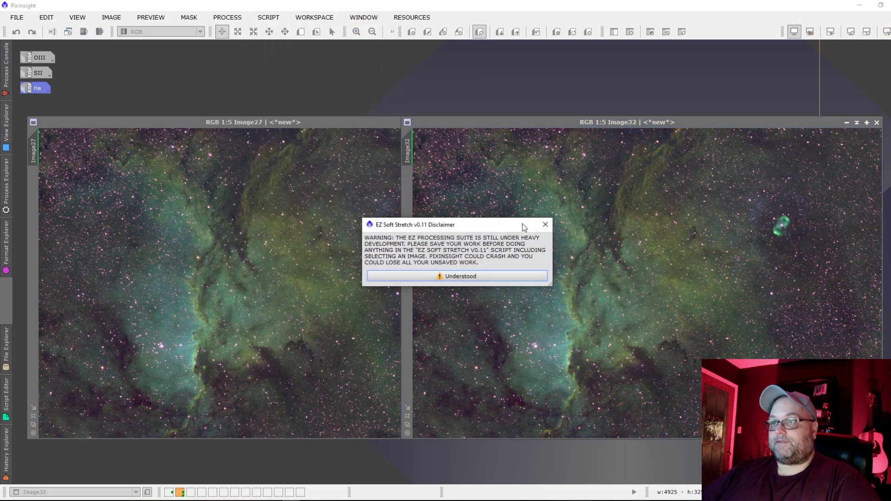
click(453, 277)
click(406, 184)
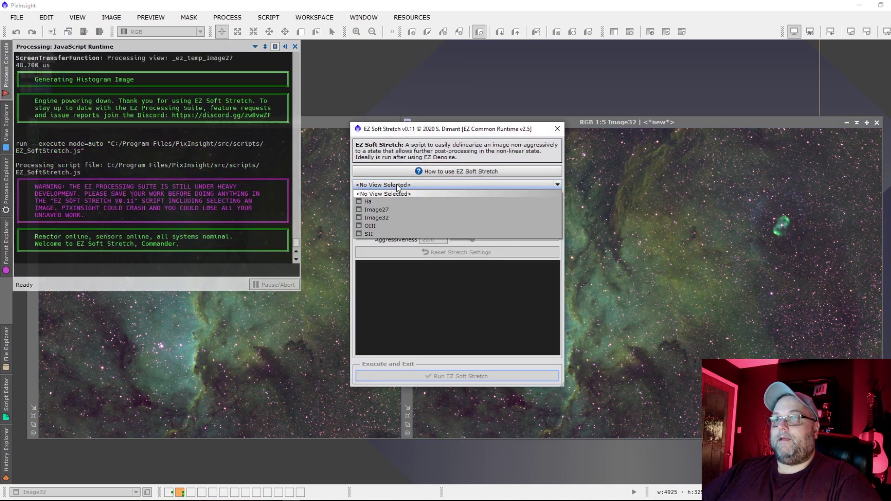
click(377, 218)
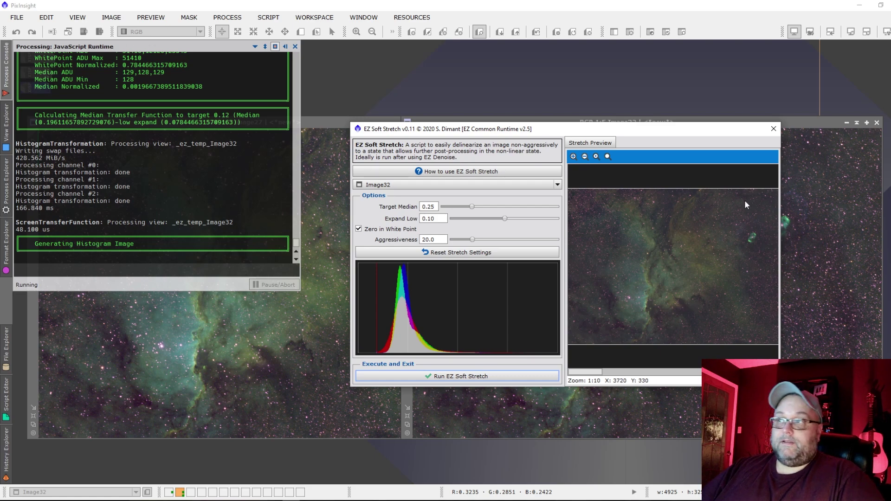
click(773, 129)
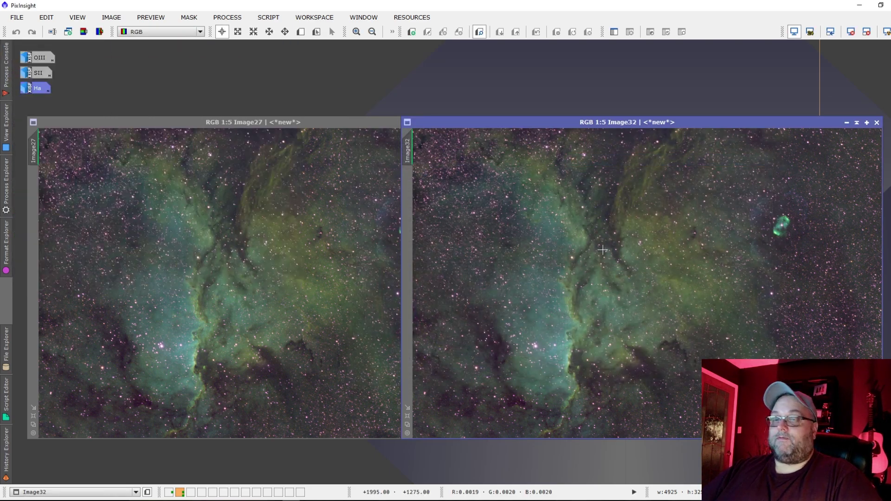